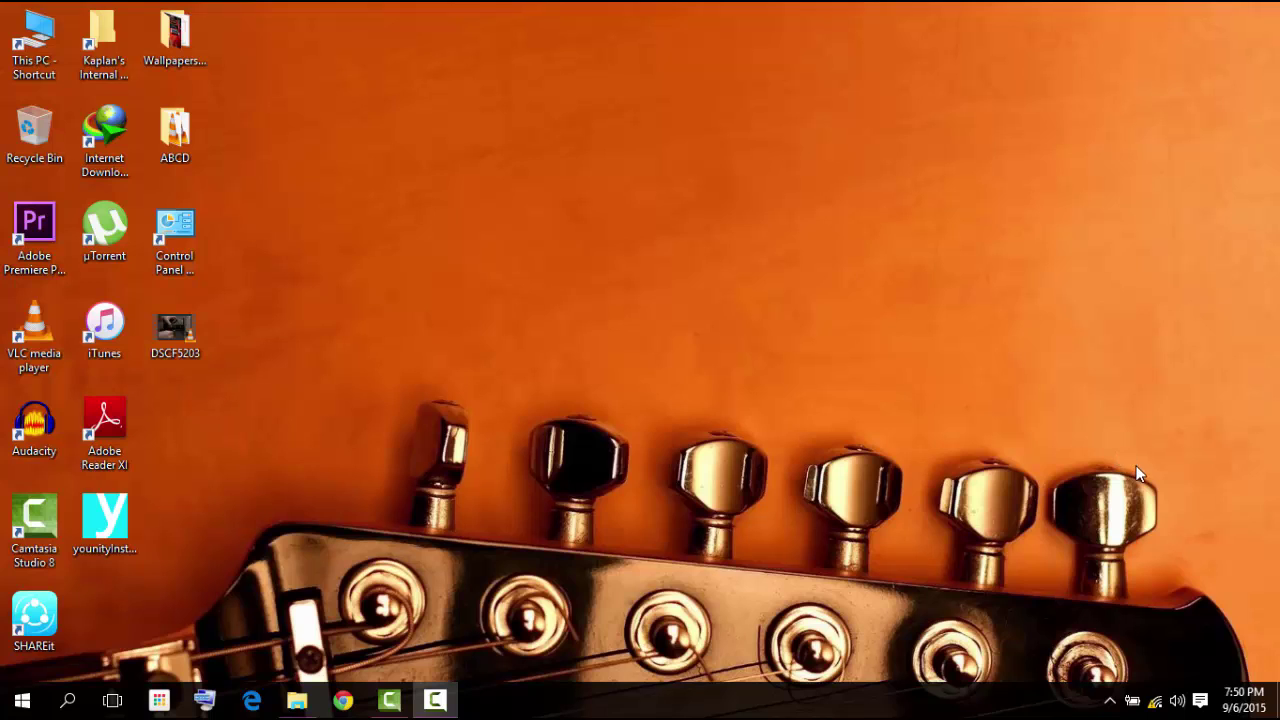
Dismiss the PIN setup and Microsoft account sign-in dialogs, and refresh the desktop.
{"action": "left_click", "coordinate": [22, 705]}
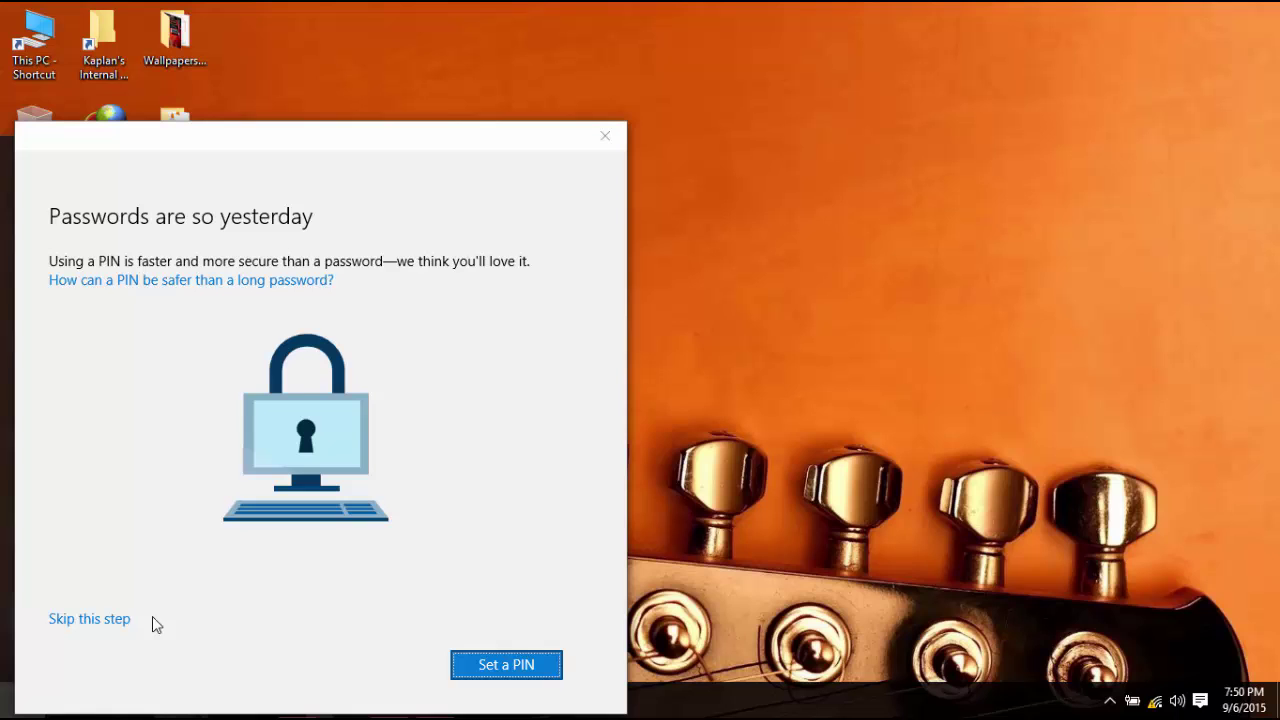
{"action": "left_click", "coordinate": [605, 136]}
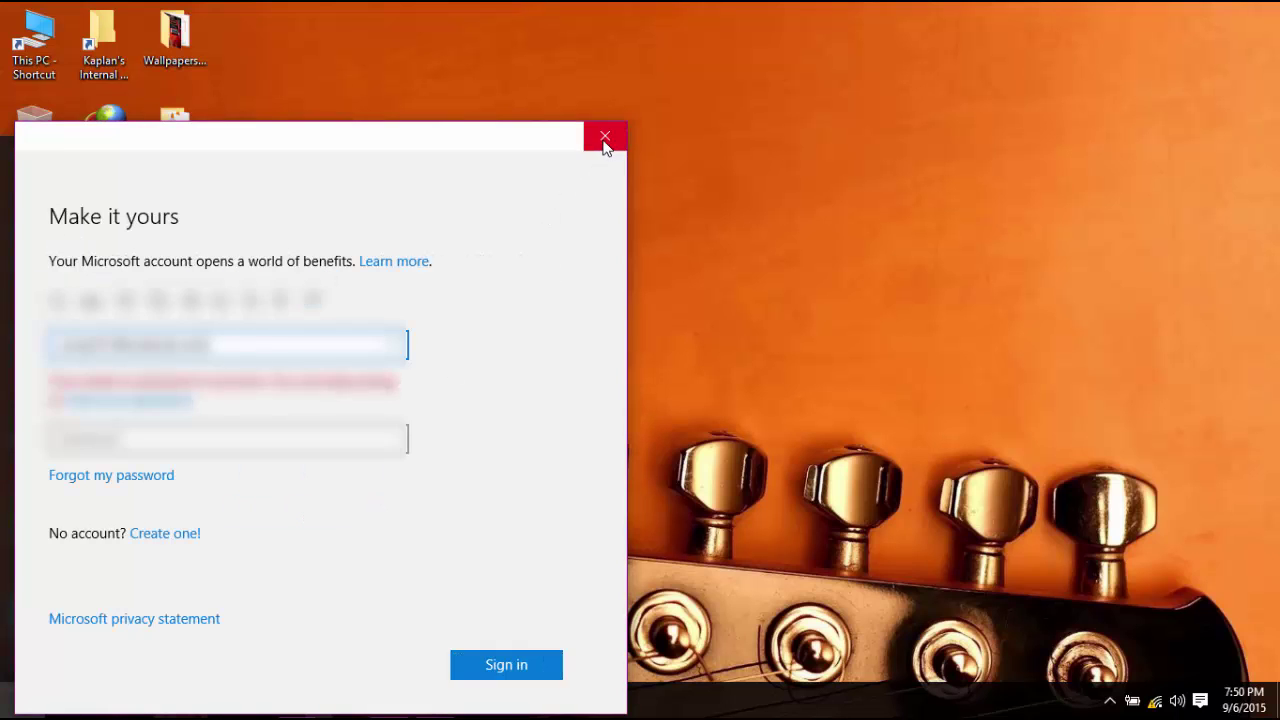
{"action": "left_click", "coordinate": [605, 136]}
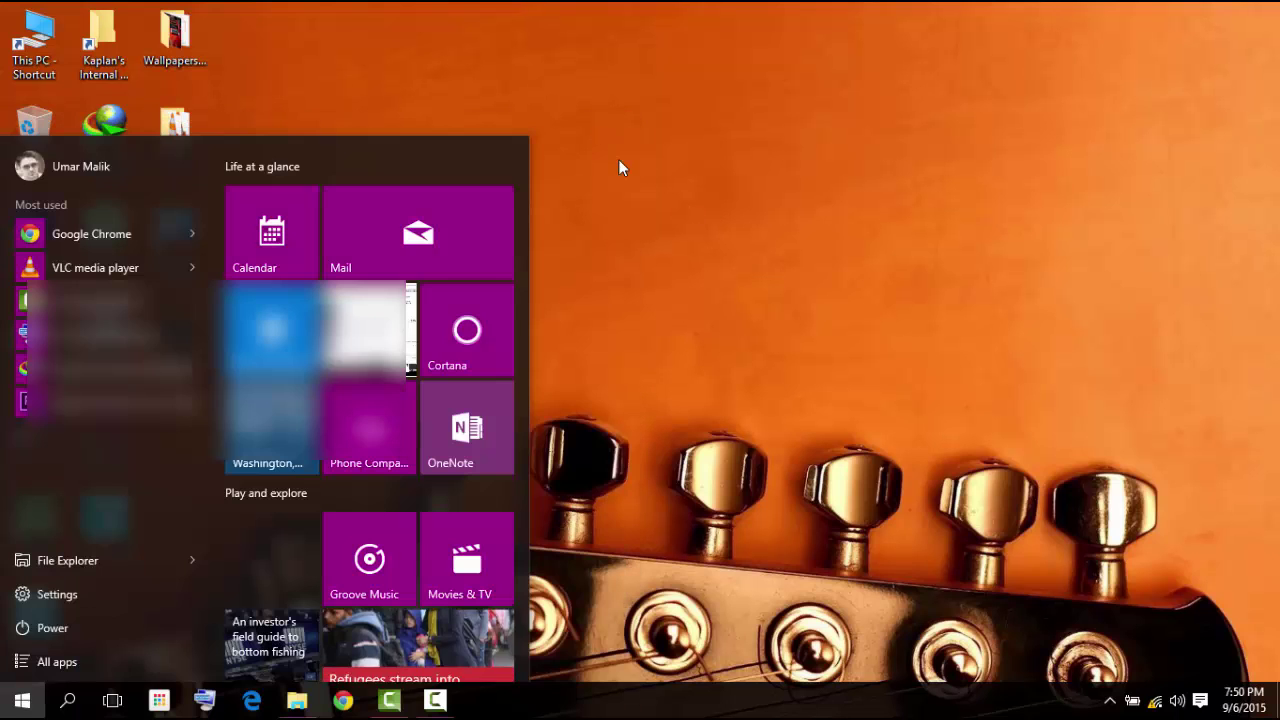
{"action": "left_click", "coordinate": [606, 234]}
{"action": "right_click", "coordinate": [606, 234]}
{"action": "left_click", "coordinate": [650, 311]}
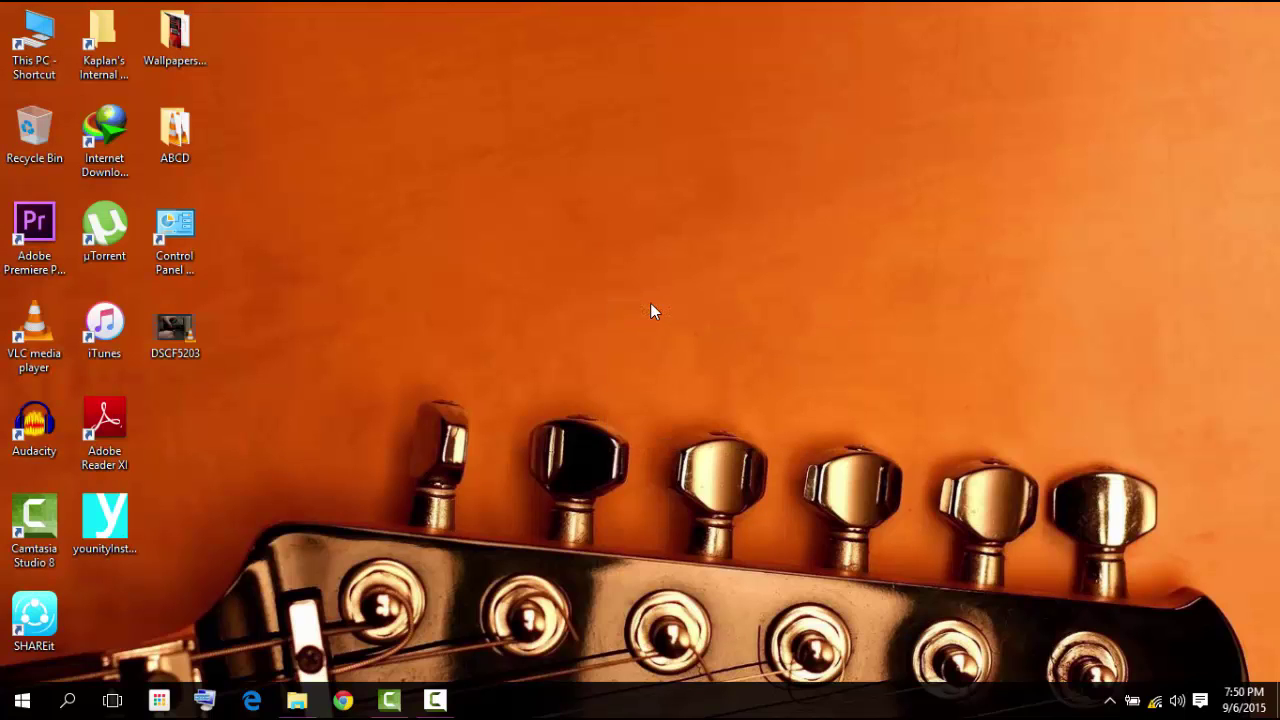
Open the network address \\192.168.1.1 through Run and go into its usb1_1 shared folder.
{"action": "key", "text": "super+r"}
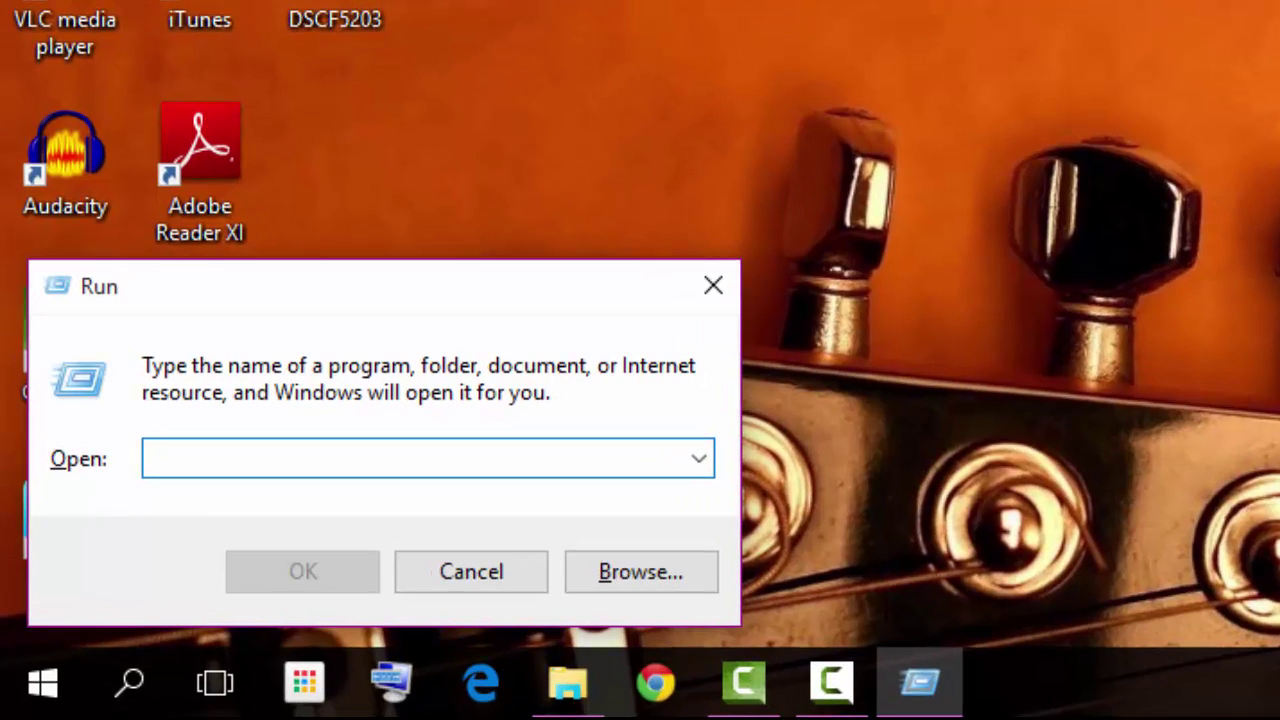
{"action": "type", "text": "\\\\"}
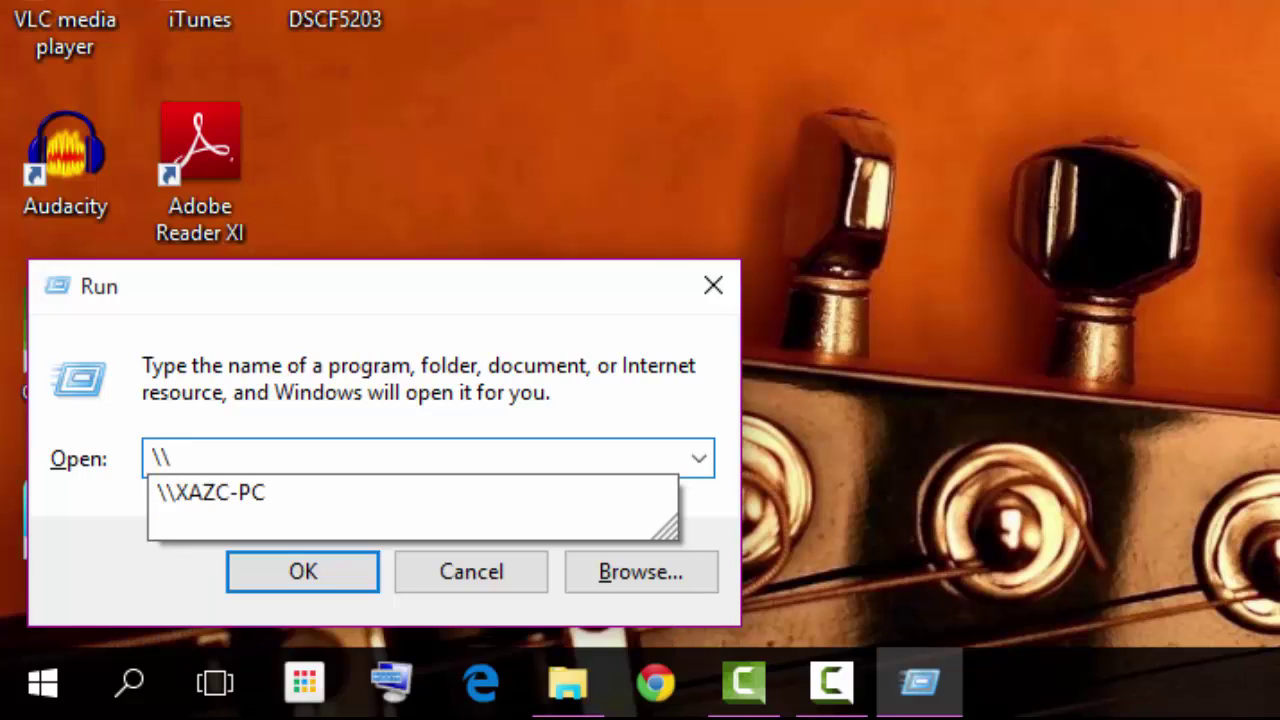
{"action": "type", "text": "192"}
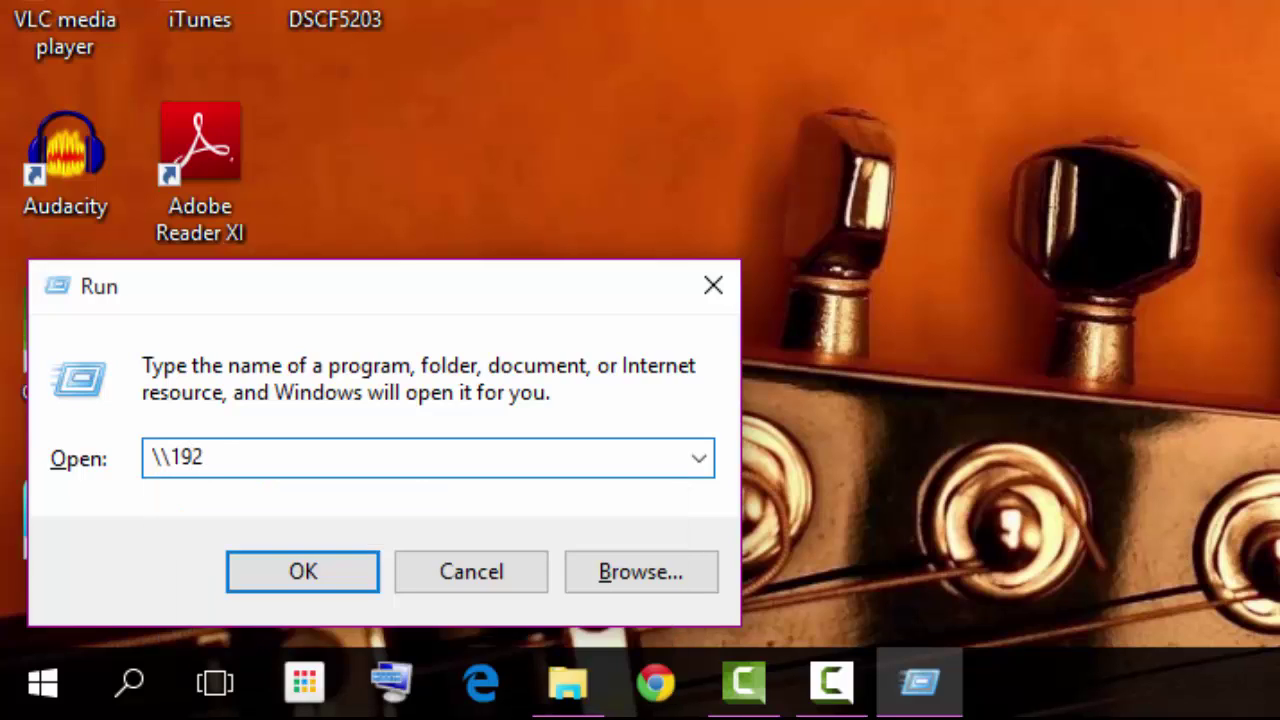
{"action": "type", "text": ".168.1"}
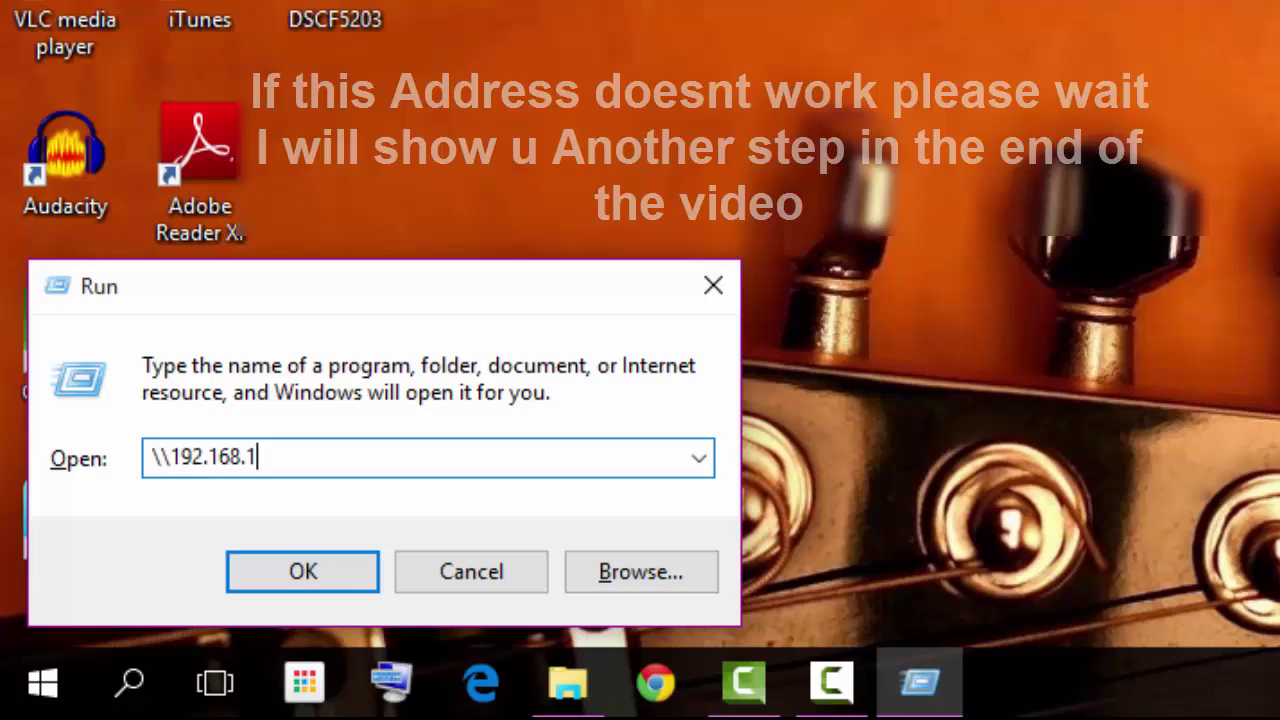
{"action": "type", "text": ".1"}
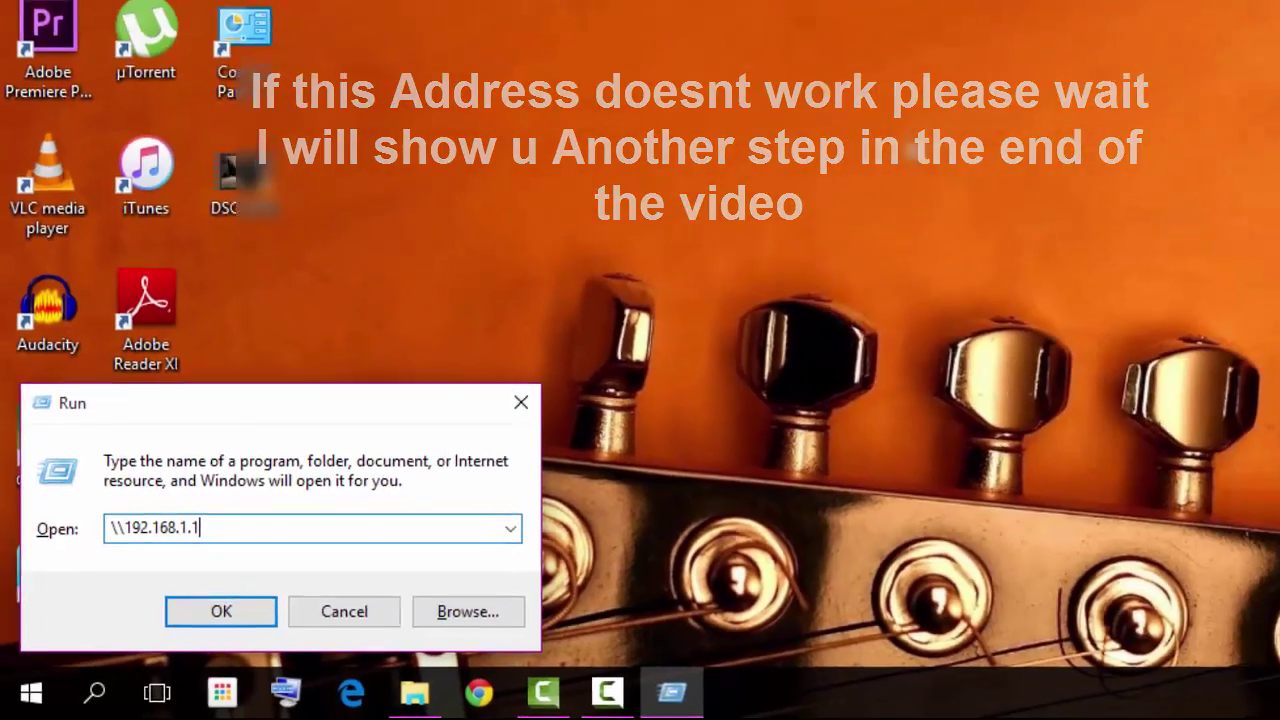
{"action": "key", "text": "Return"}
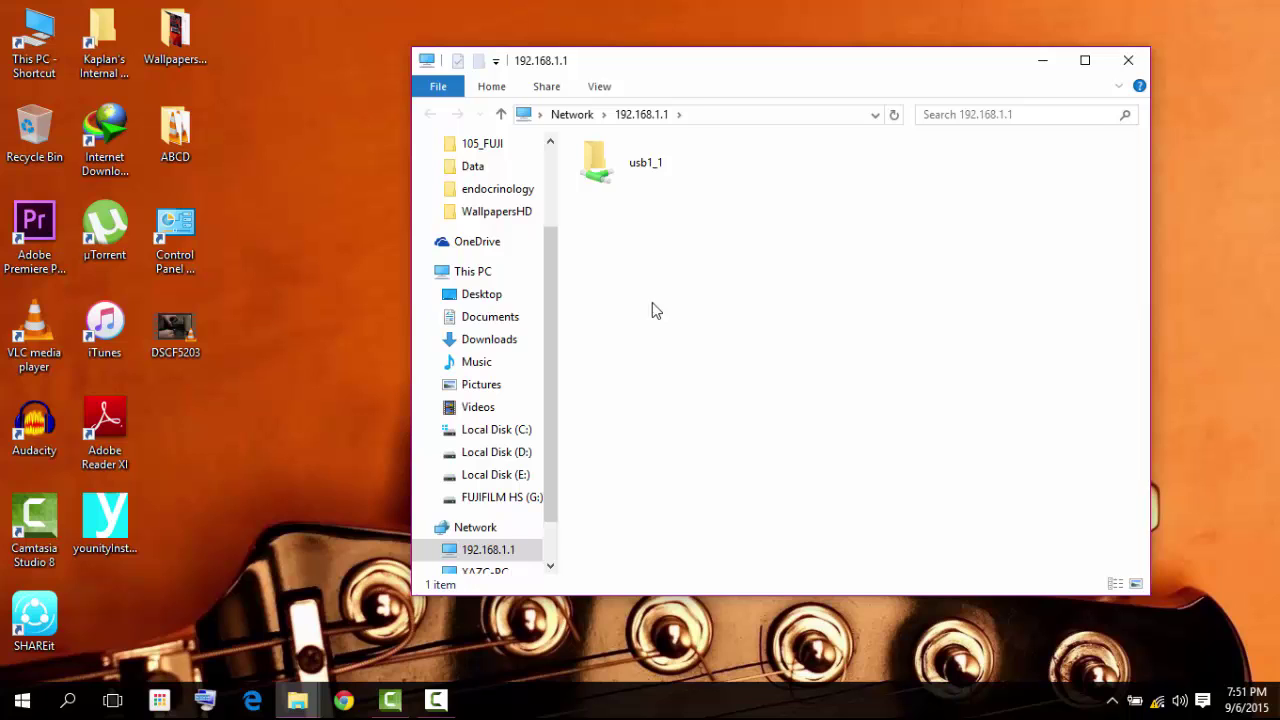
{"action": "key", "text": "Return"}
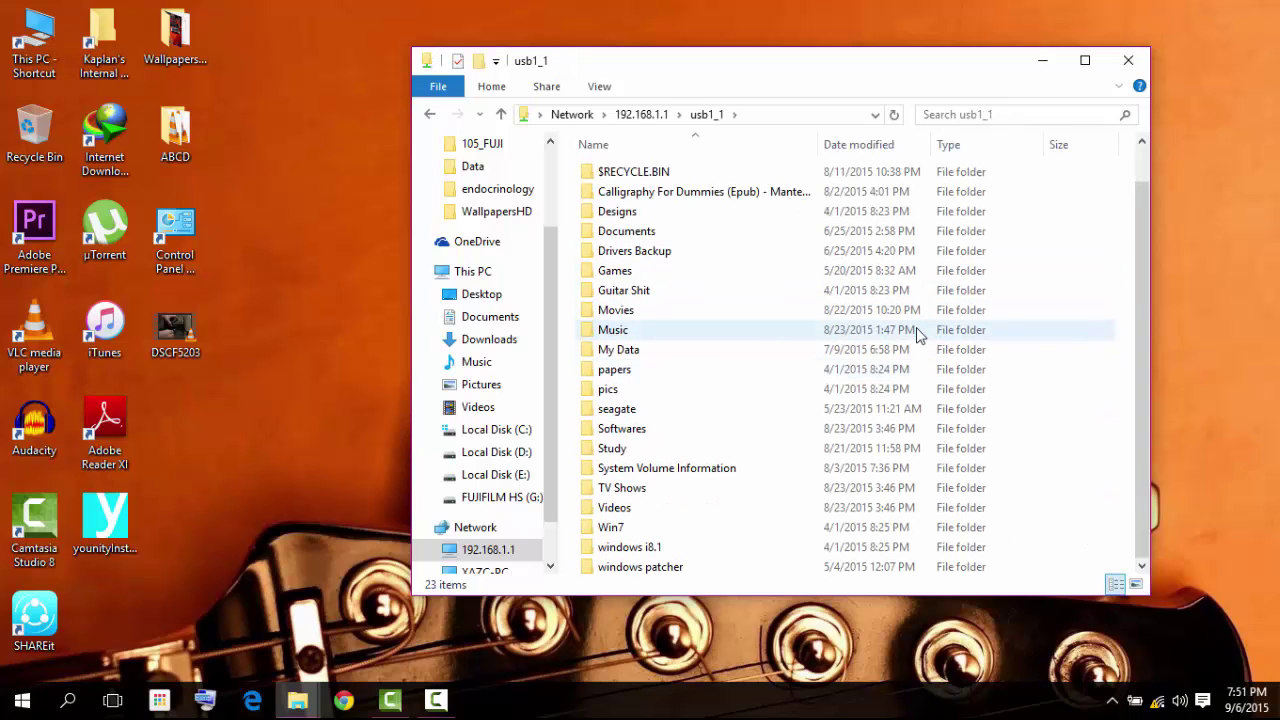
Go back to the 192.168.1.1 location, create a desktop shortcut to the usb1_1 share, and close the folder window.
{"action": "left_click", "coordinate": [429, 114]}
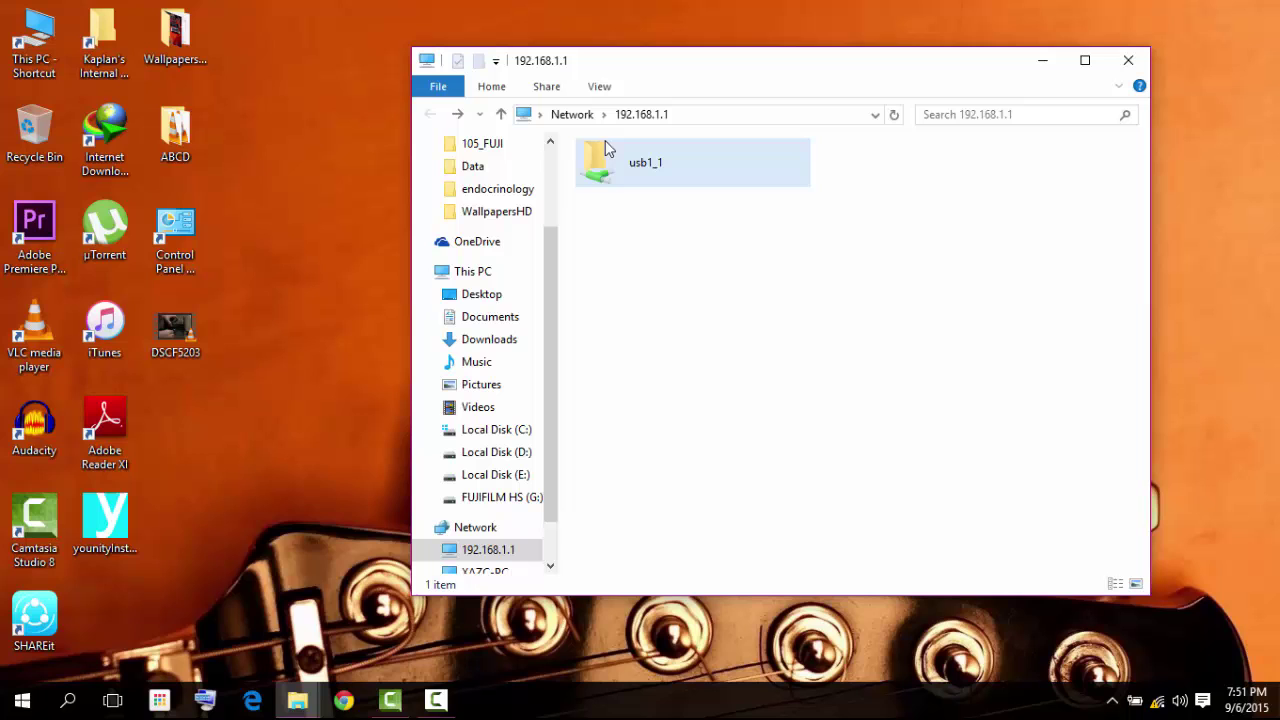
{"action": "left_click", "coordinate": [620, 168]}
{"action": "left_click_drag", "start_coordinate": [620, 167], "coordinate": [290, 172]}
{"action": "left_click", "coordinate": [1126, 68]}
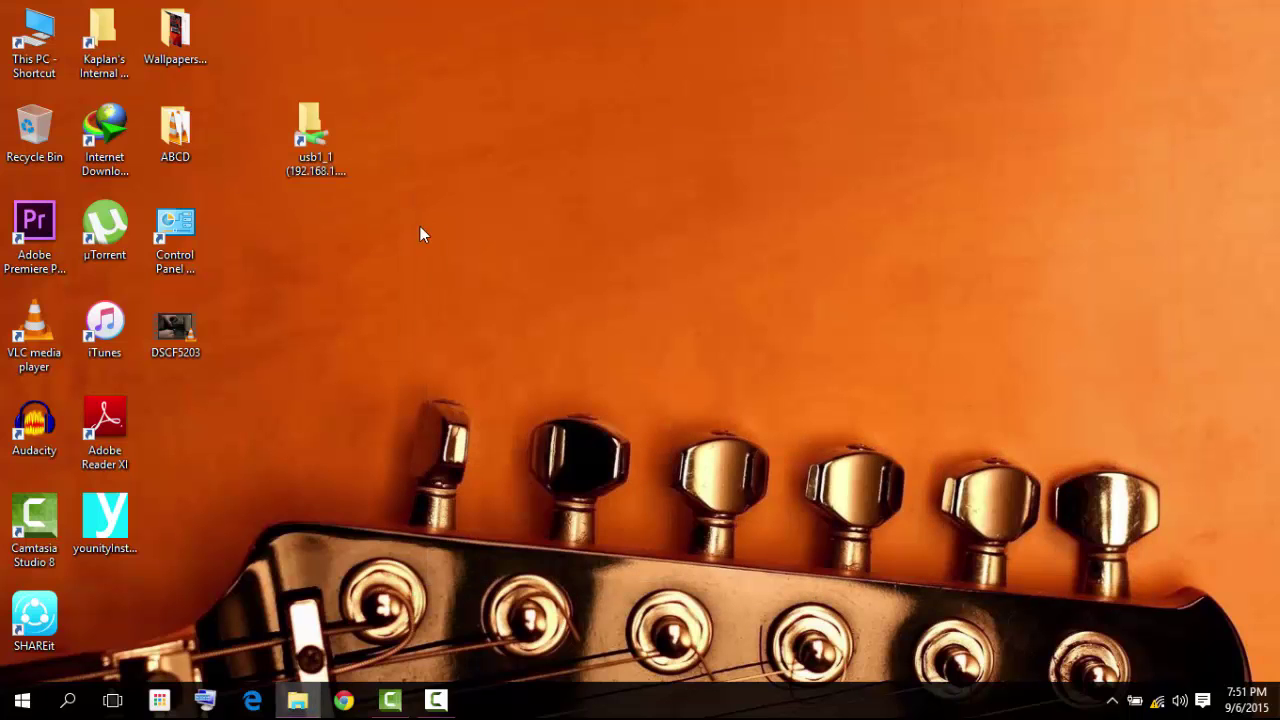
Rename the usb1_1 desktop shortcut as Wifi Hardrive.
{"action": "right_click", "coordinate": [304, 150]}
{"action": "left_click", "coordinate": [360, 639]}
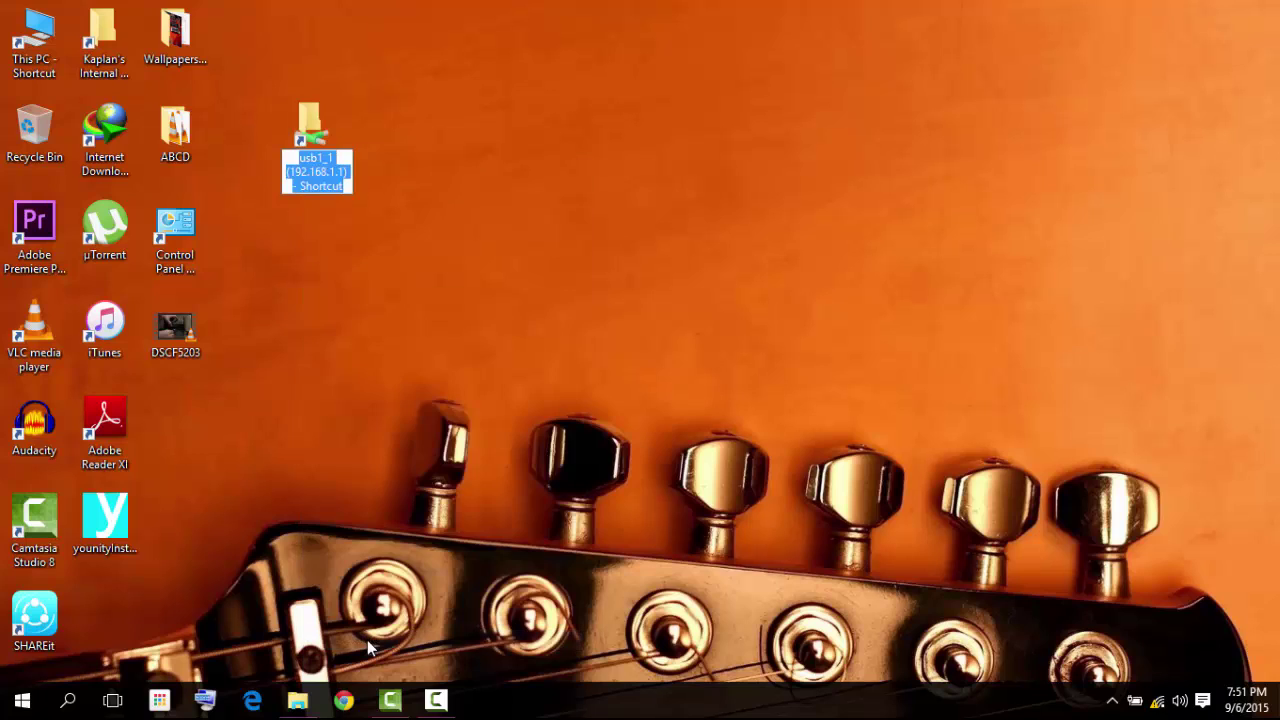
{"action": "type", "text": "Wifi"}
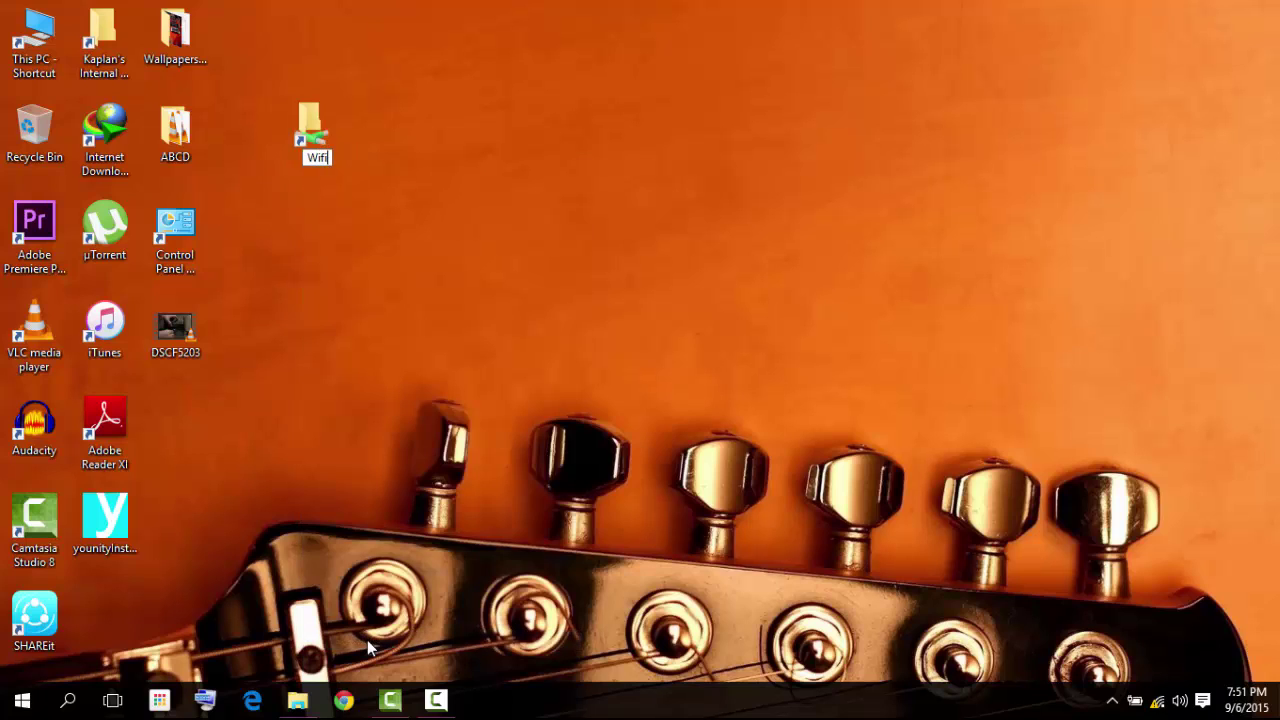
{"action": "type", "text": " Hardrive"}
{"action": "key", "text": "Return"}
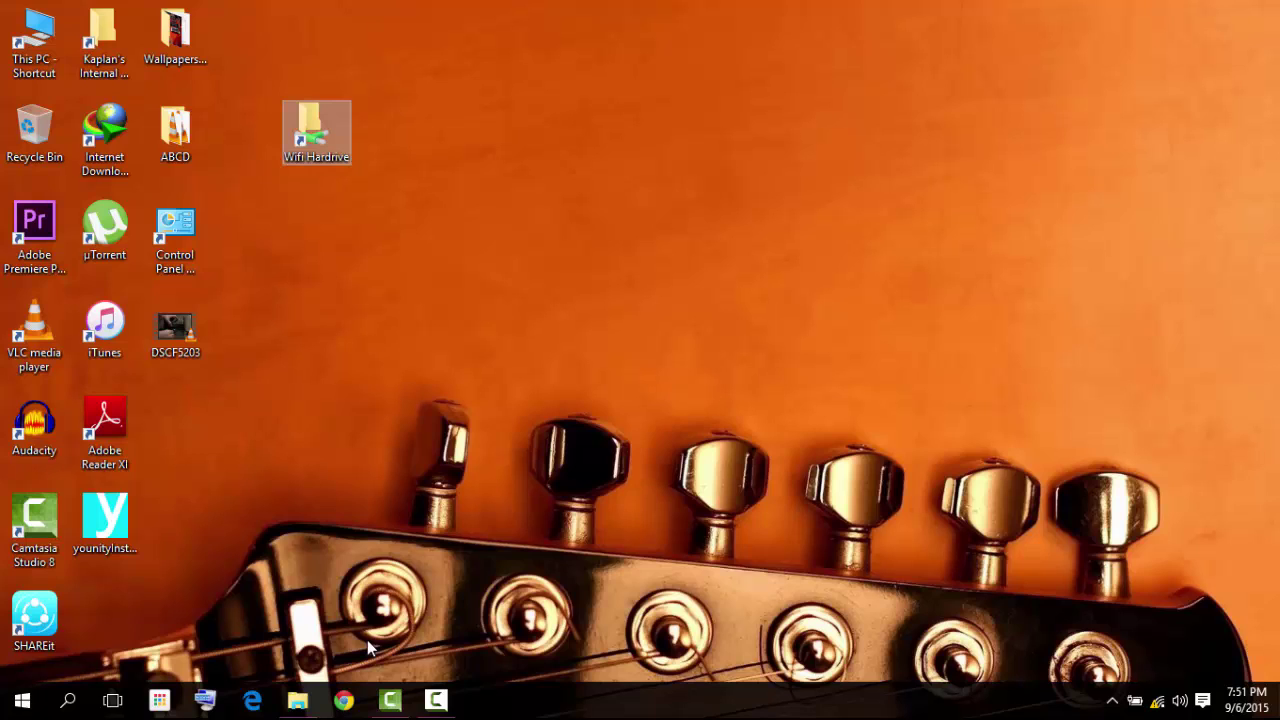
{"action": "left_click", "coordinate": [442, 247]}
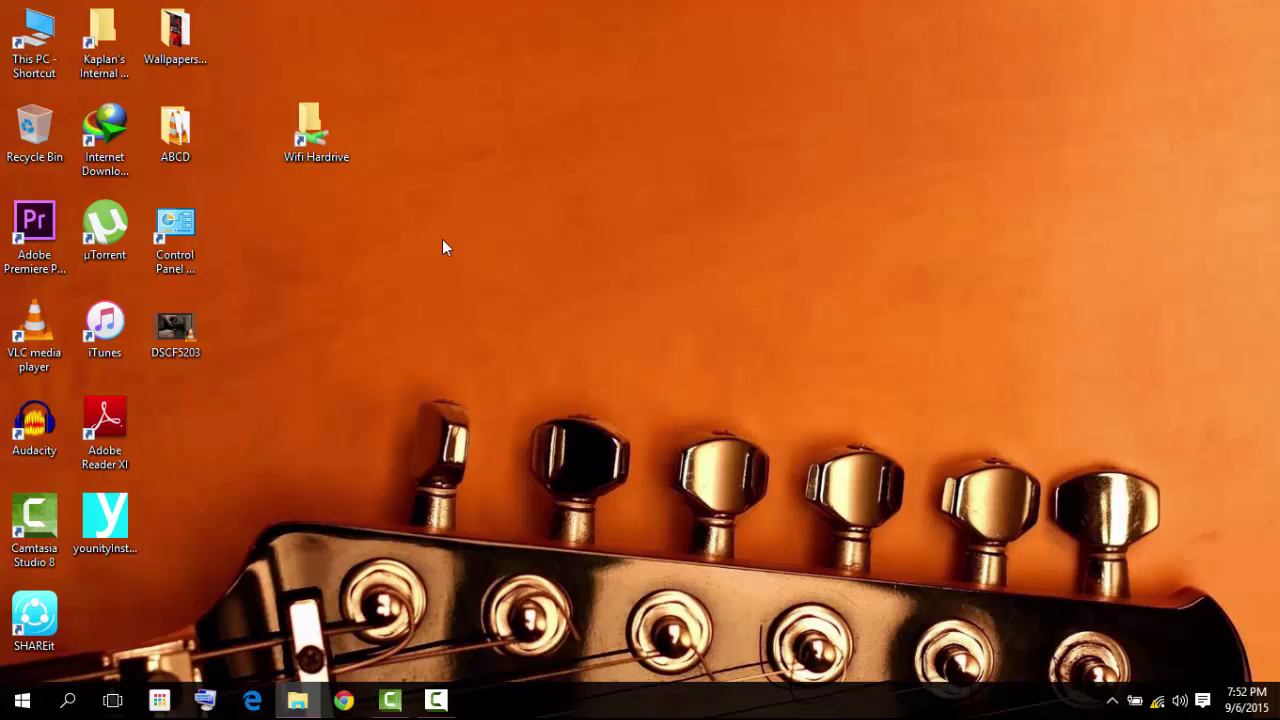
Test the Wifi Hardrive shortcut by playing the video "one" from its Videos folder, and close the player and folder window.
{"action": "double_click", "coordinate": [310, 128]}
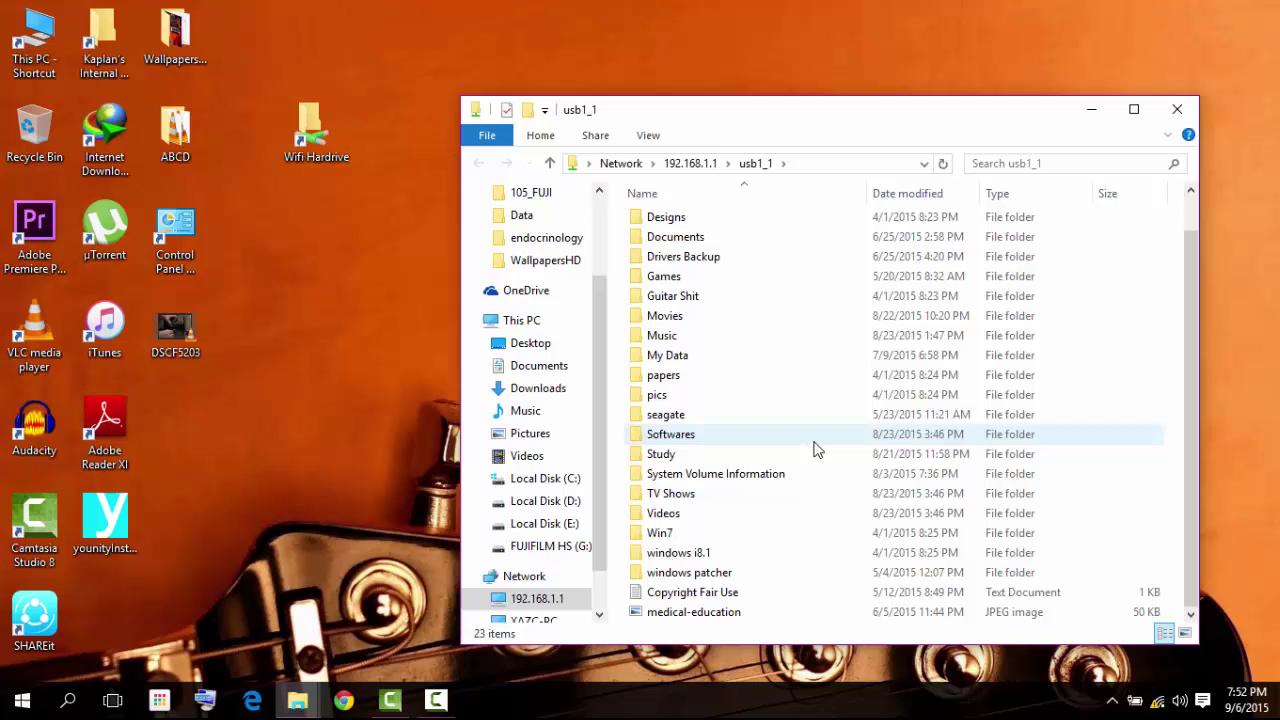
{"action": "double_click", "coordinate": [663, 514]}
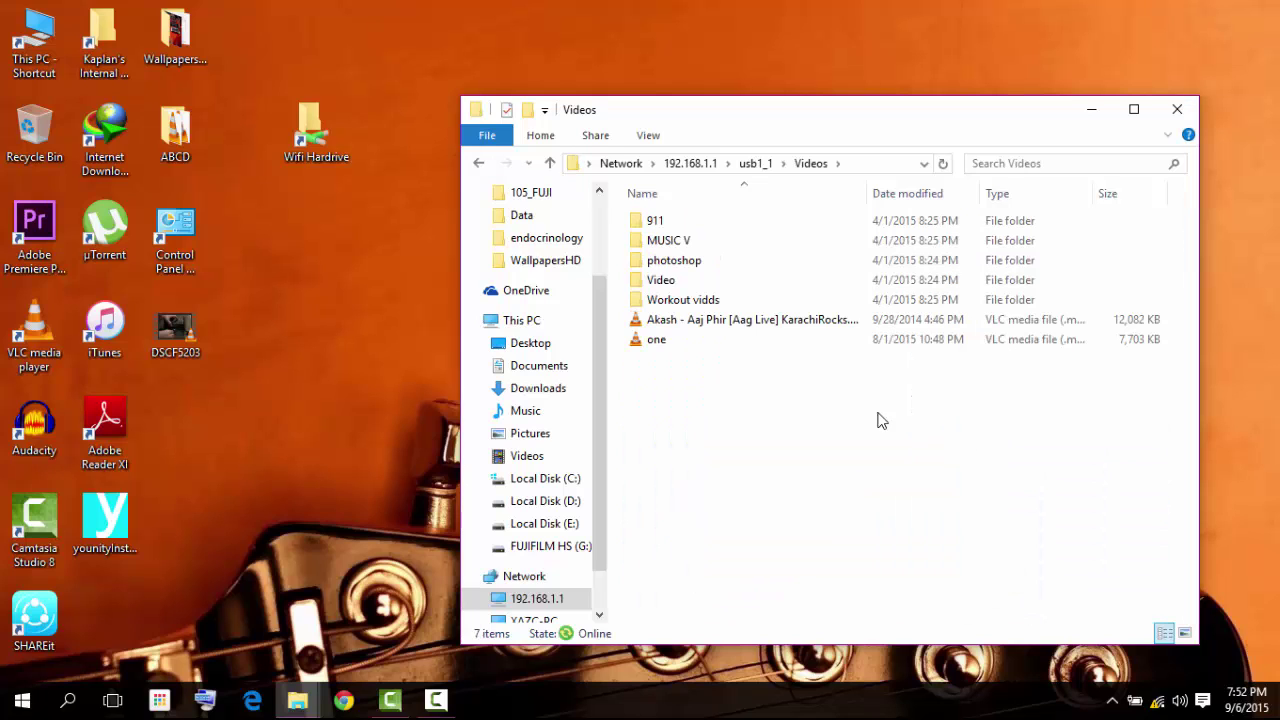
{"action": "left_click", "coordinate": [697, 345]}
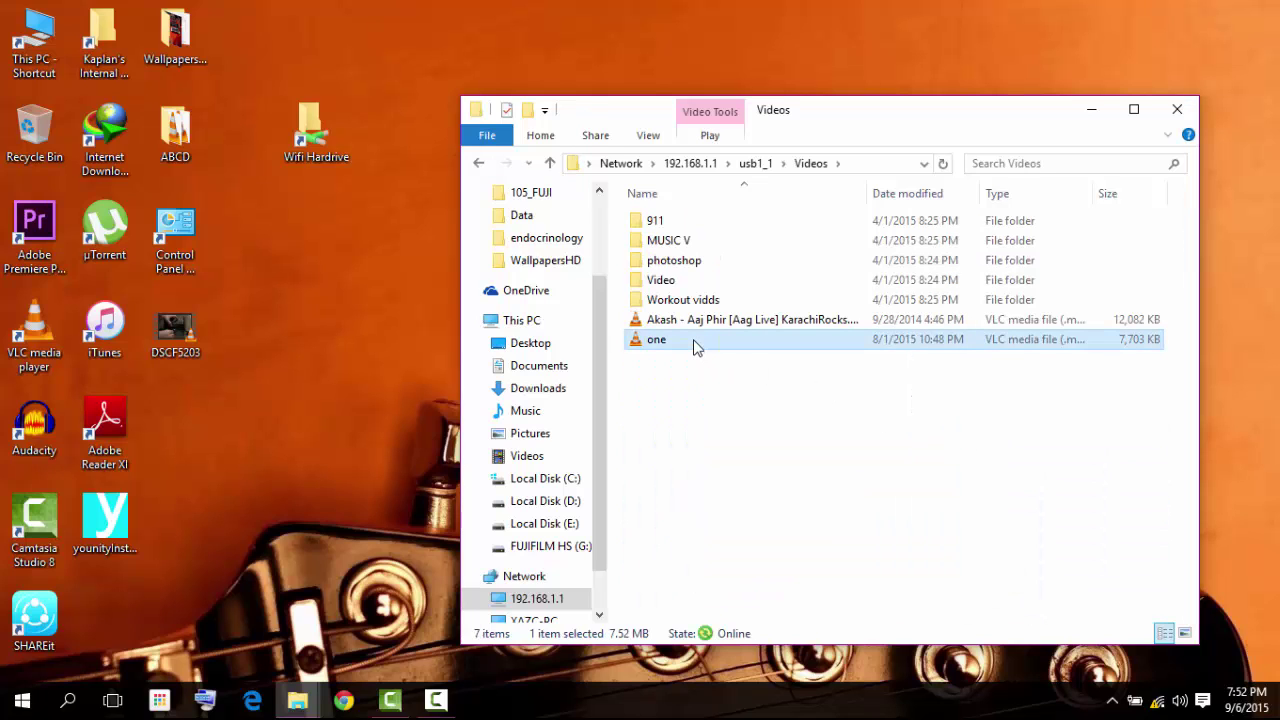
{"action": "double_click", "coordinate": [697, 345]}
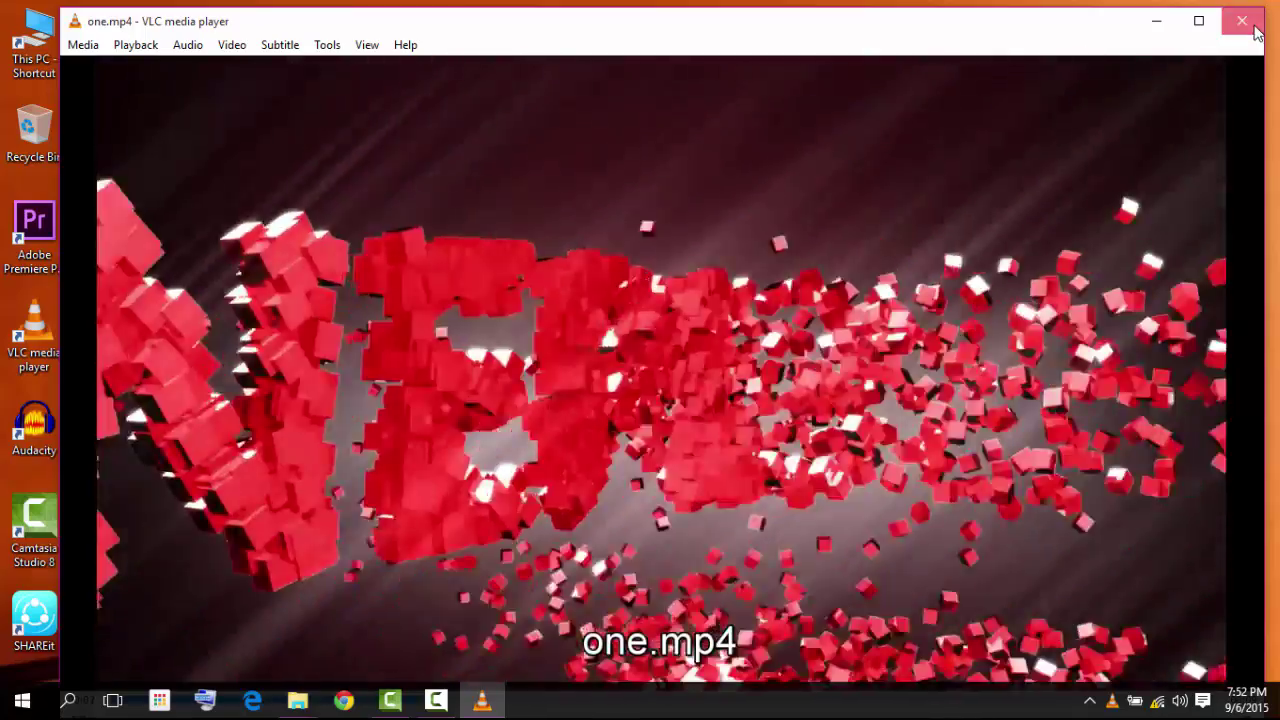
{"action": "left_click", "coordinate": [1241, 20]}
{"action": "left_click", "coordinate": [1193, 106]}
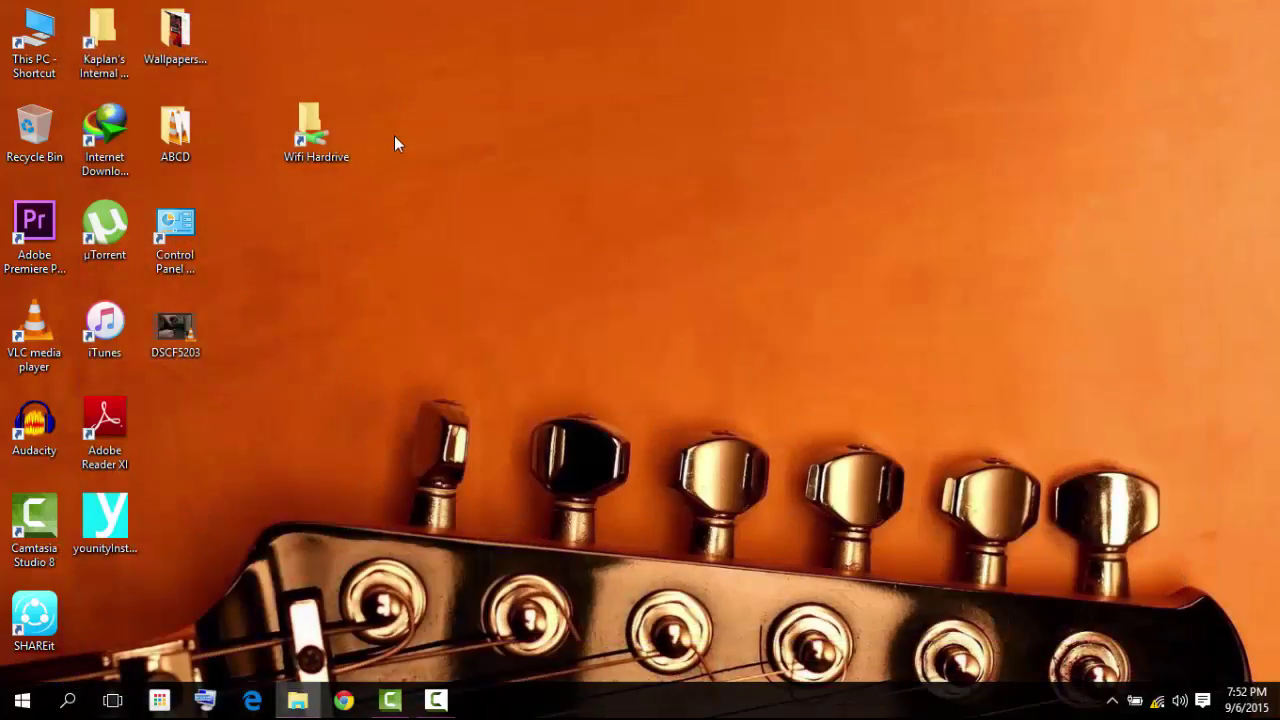
{"action": "right_click", "coordinate": [394, 135]}
{"action": "left_click", "coordinate": [425, 219]}
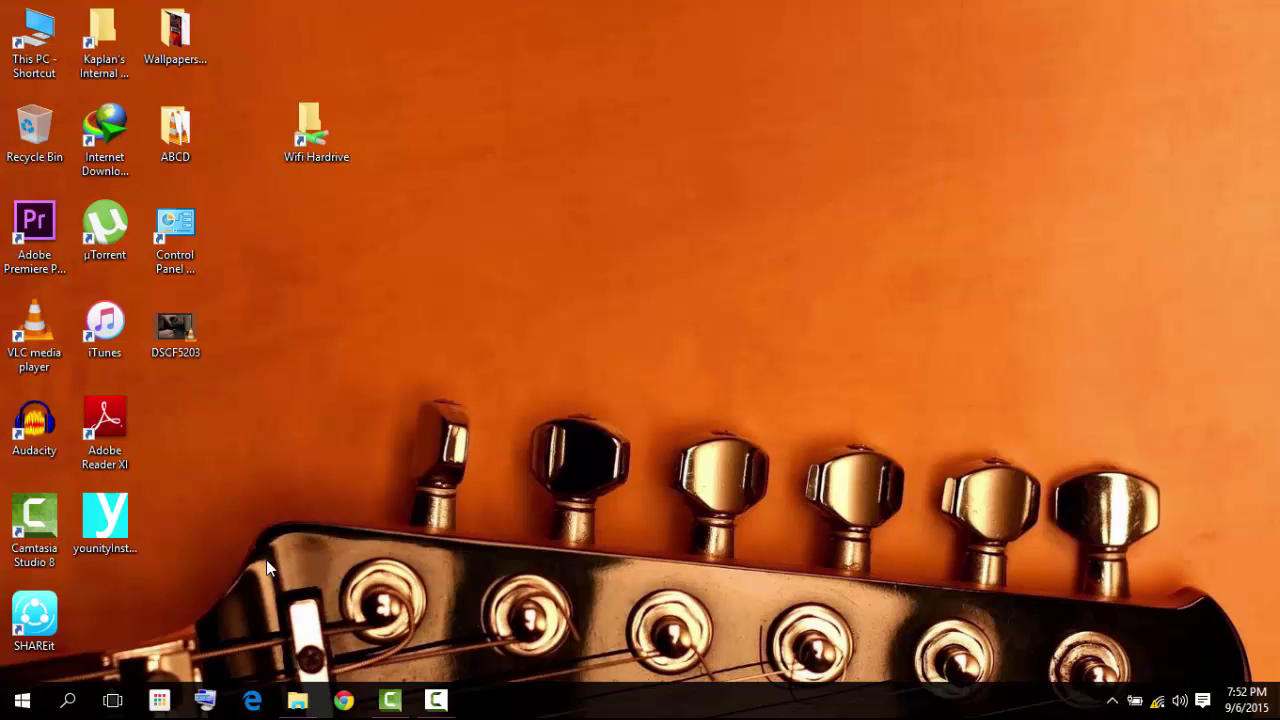
{"action": "key", "text": "Down"}
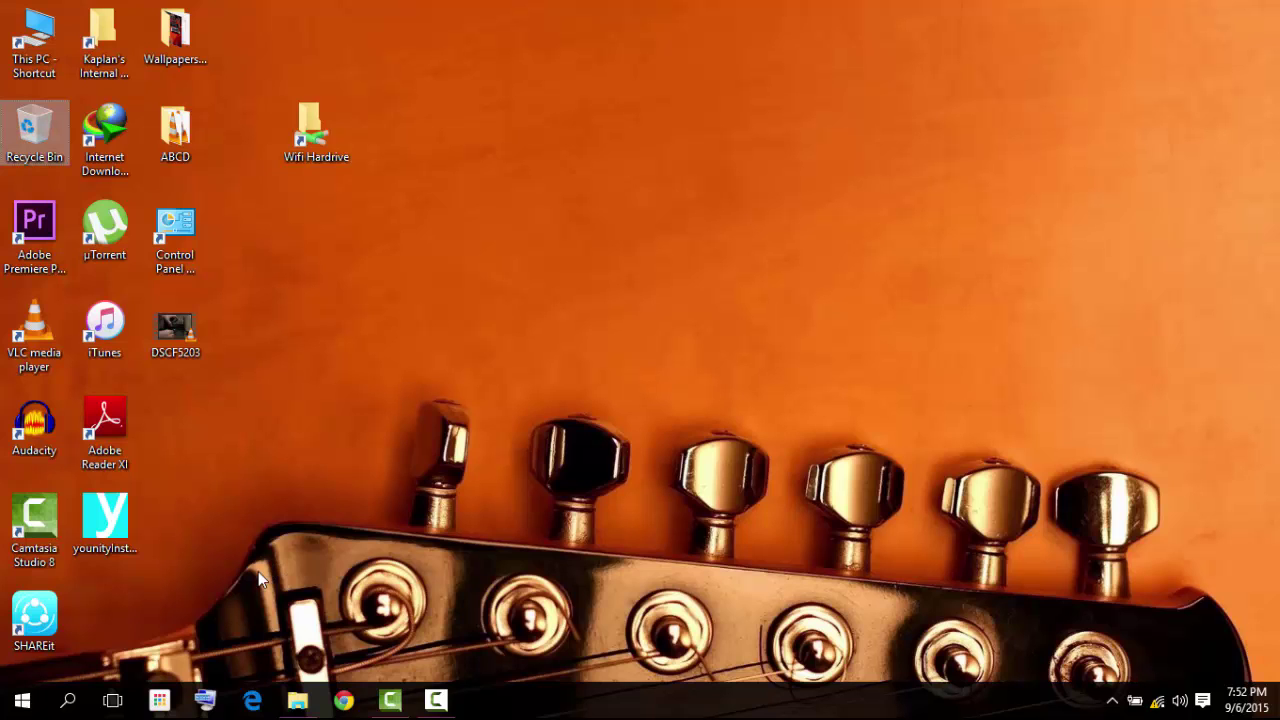
{"action": "key", "text": "super"}
{"action": "key", "text": "super"}
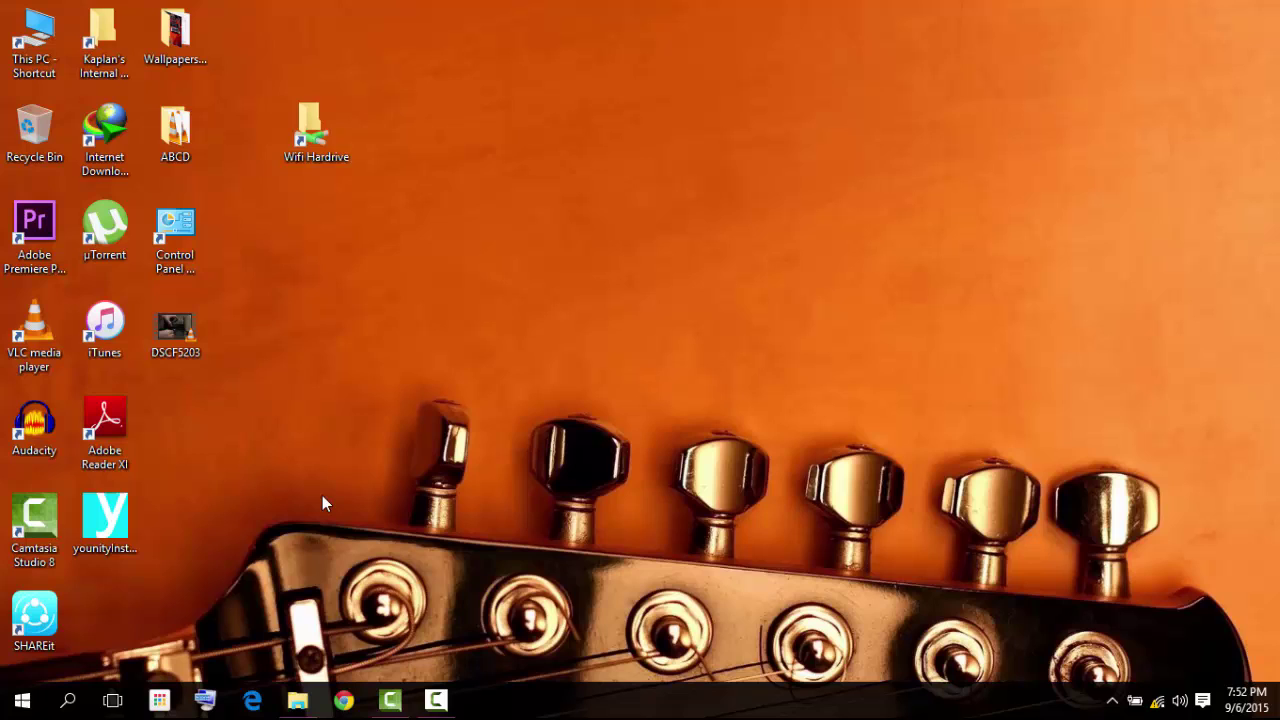
Review the \\192.168.1.1 address in the Run dialog and close it without running anything.
{"action": "key", "text": "super+r"}
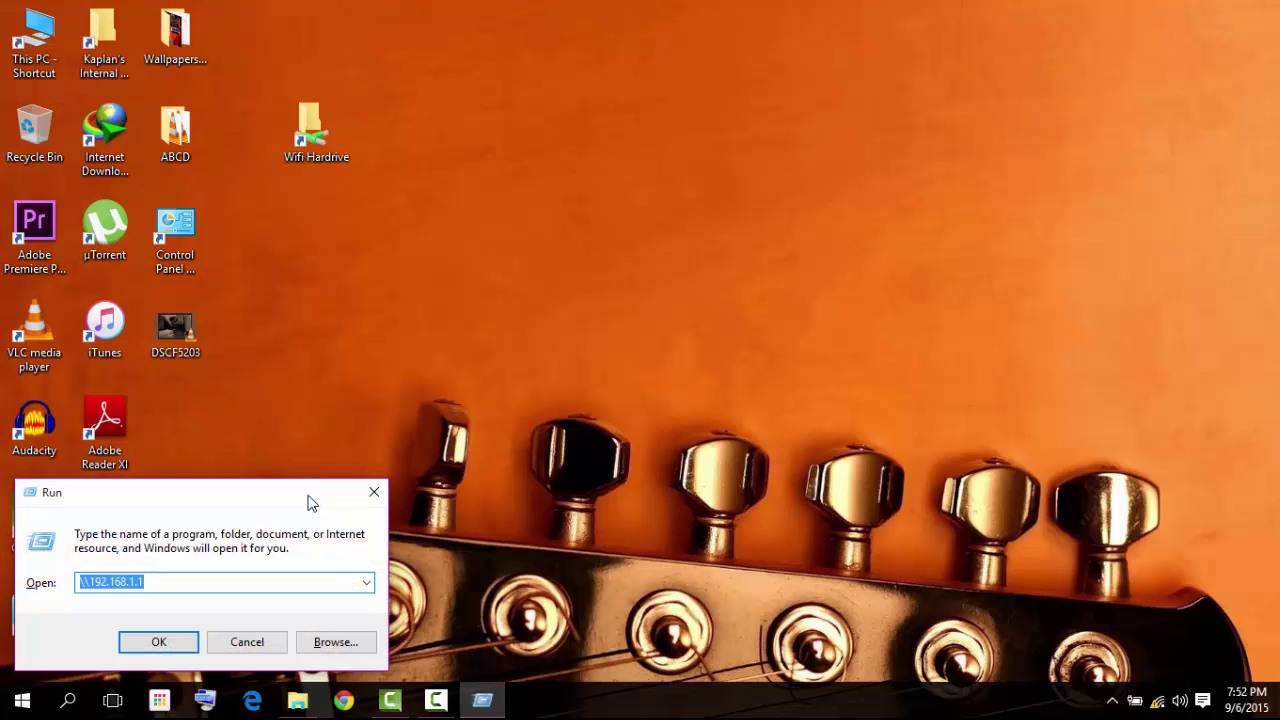
{"action": "left_click", "coordinate": [166, 585]}
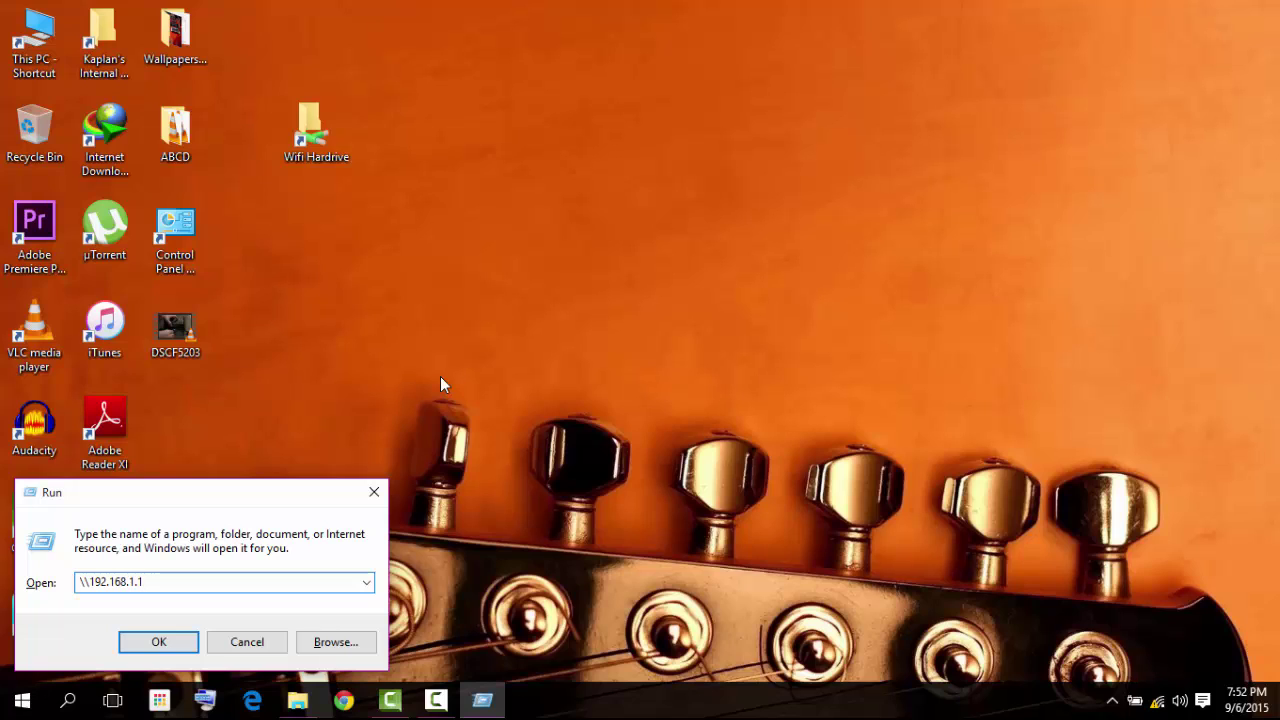
{"action": "left_click", "coordinate": [372, 492]}
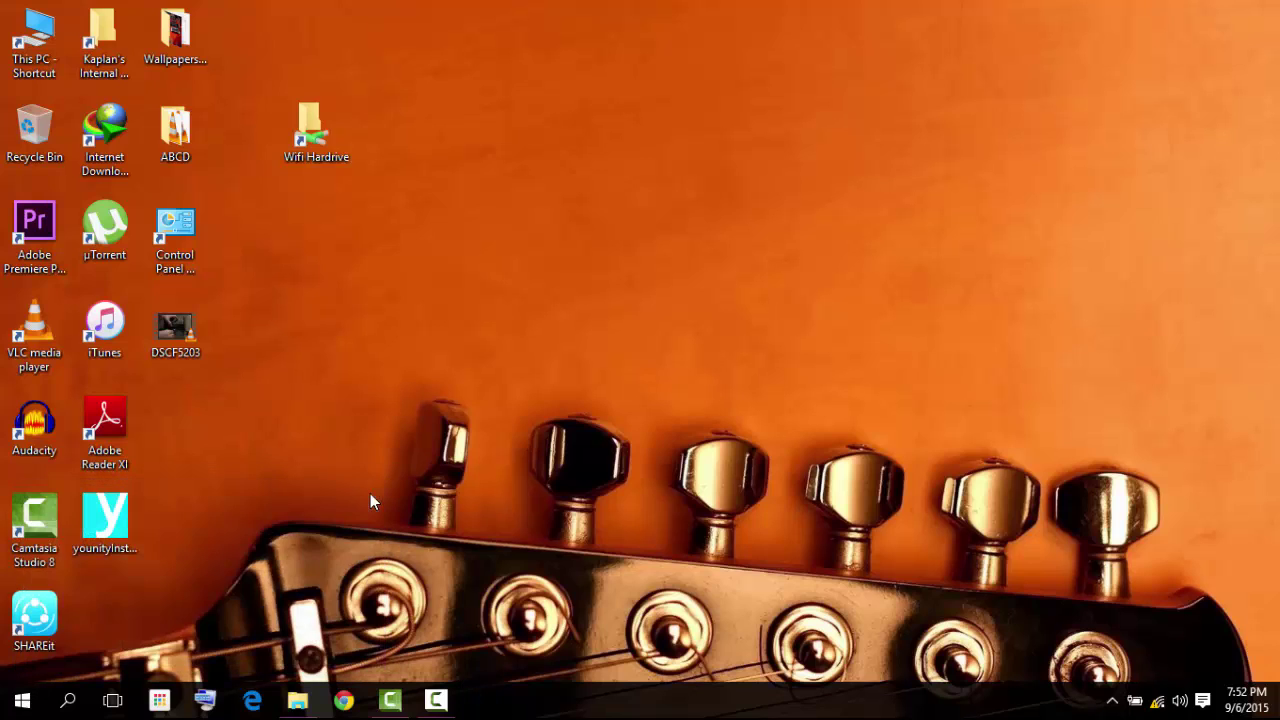
Examine the IPv4 DNS server address in the Wi-Fi connection's advanced properties, and close the settings.
{"action": "left_click", "coordinate": [1115, 702]}
{"action": "left_click", "coordinate": [1158, 703]}
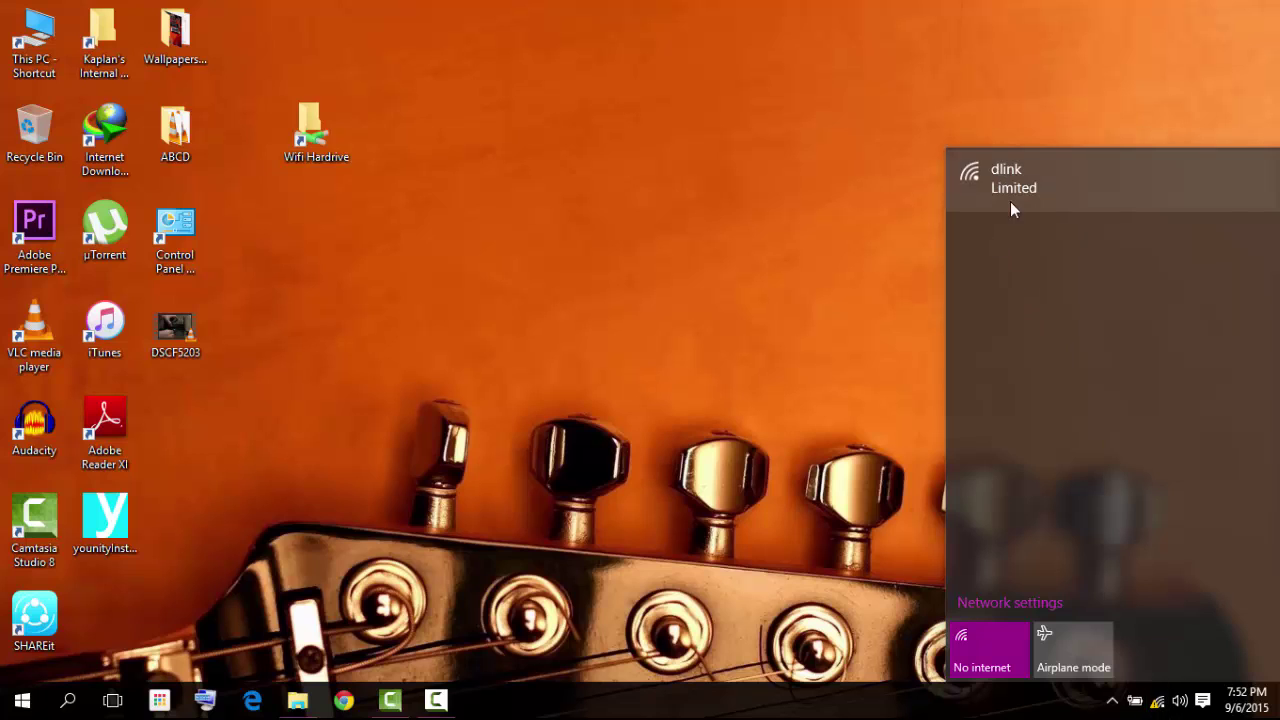
{"action": "left_click", "coordinate": [1012, 604]}
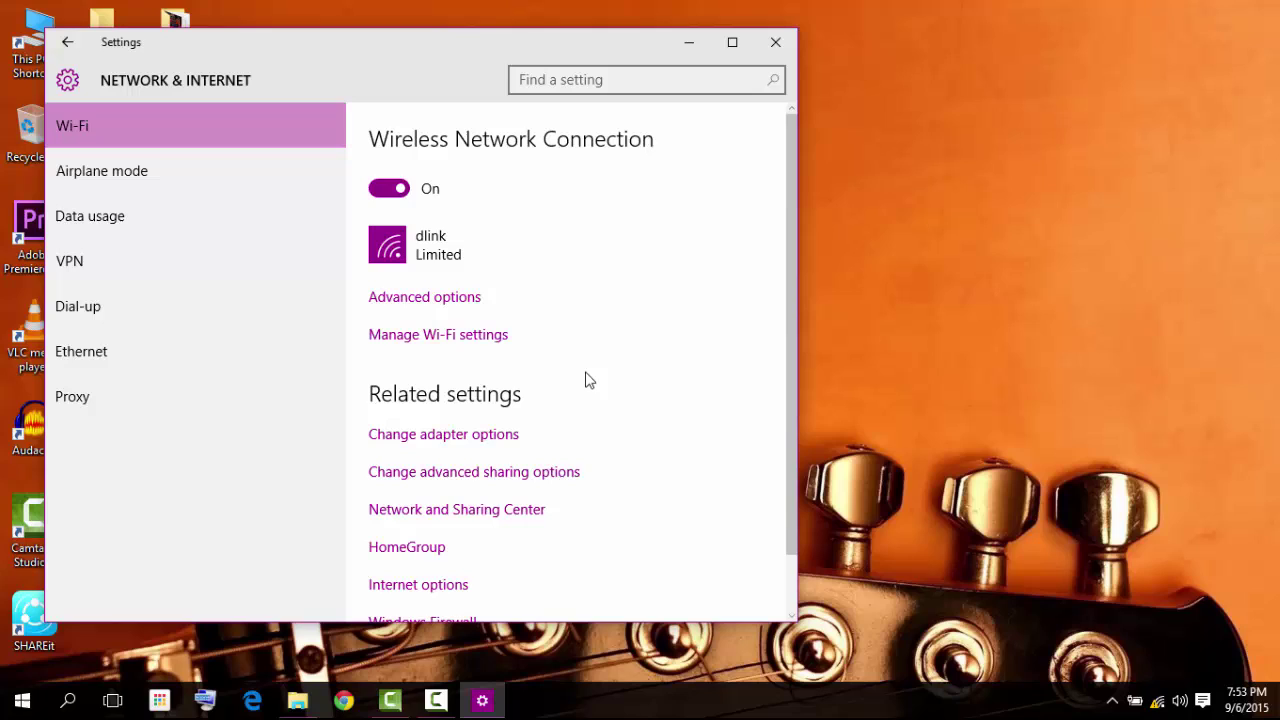
{"action": "left_click", "coordinate": [474, 299]}
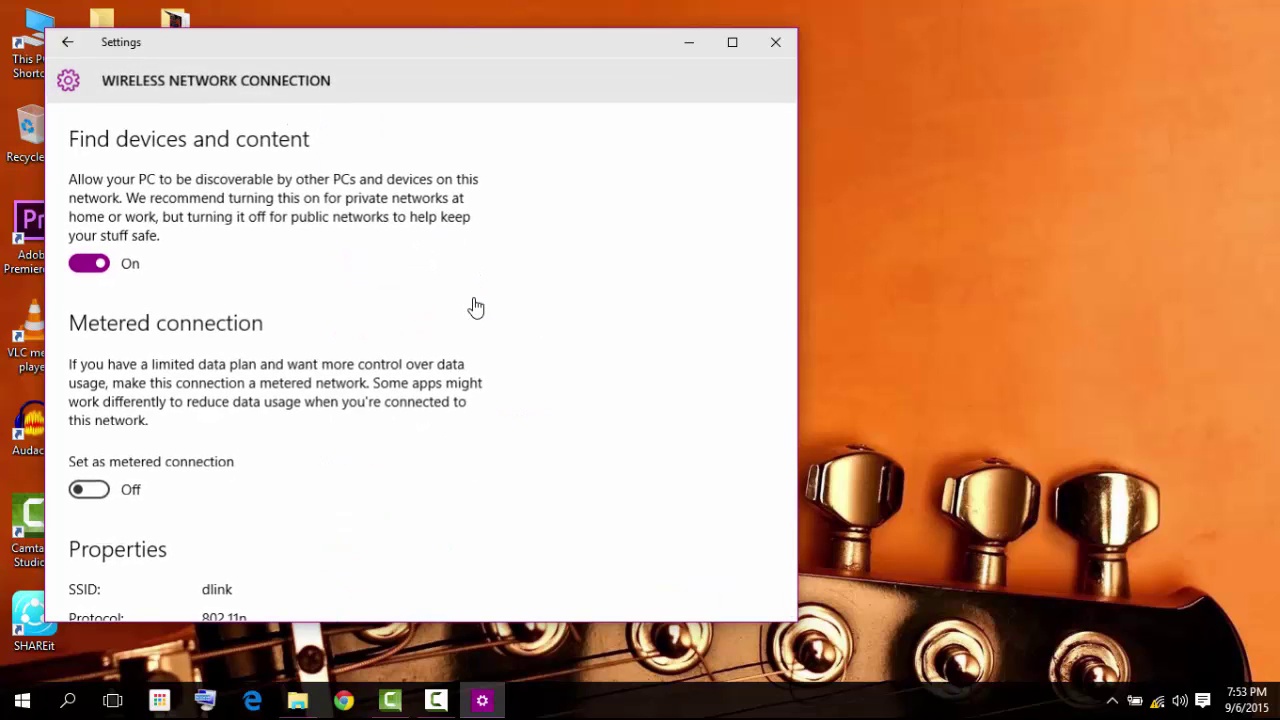
{"action": "scroll", "coordinate": [400, 350], "scroll_direction": "down", "scroll_amount": 4}
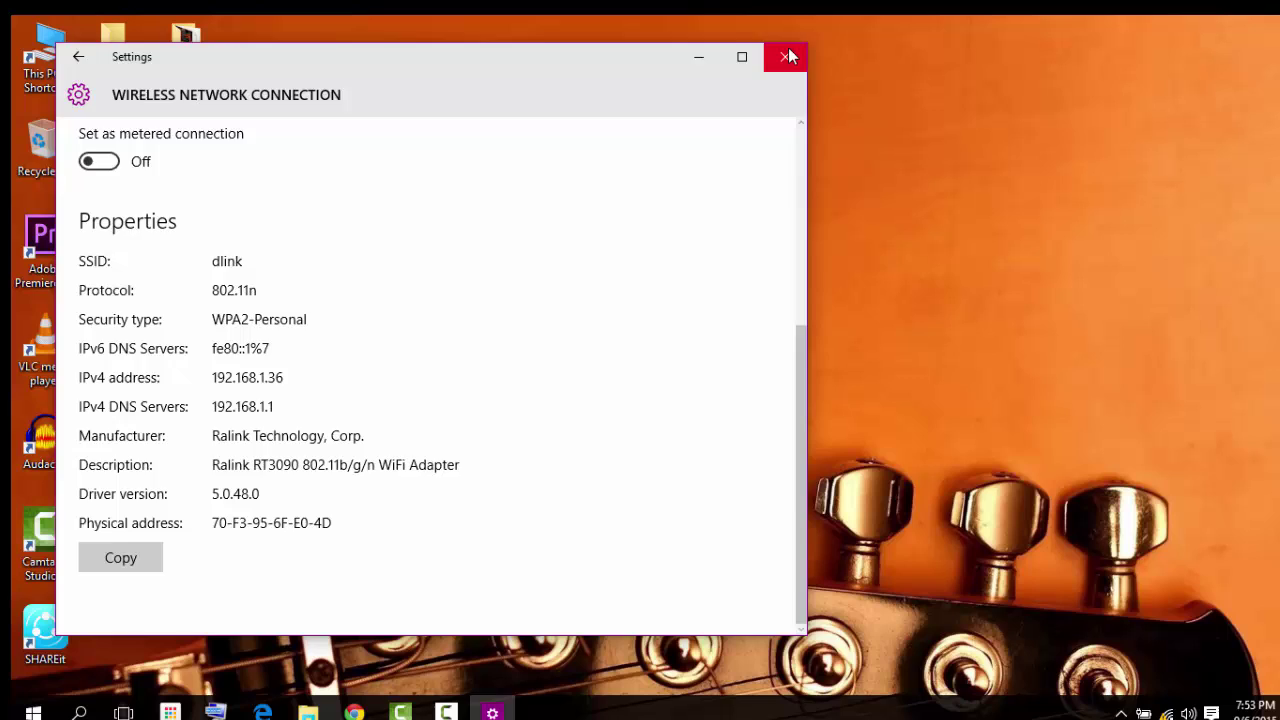
{"action": "left_click", "coordinate": [788, 49]}
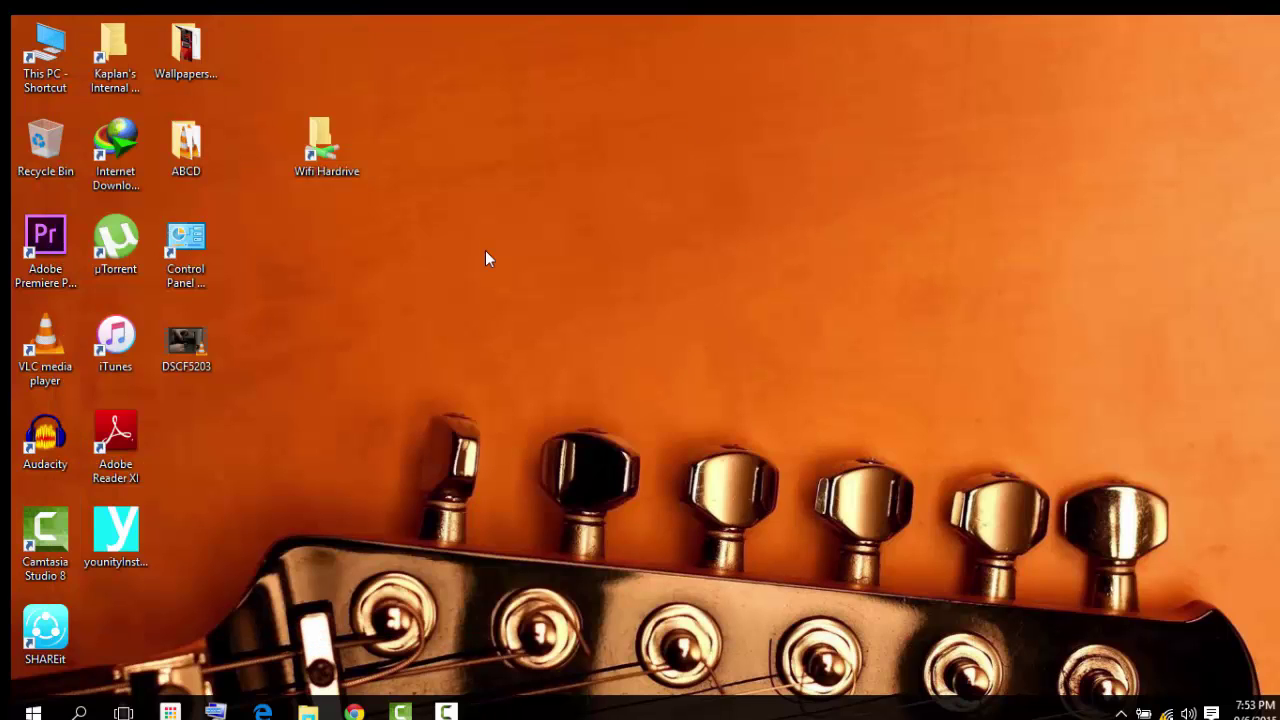